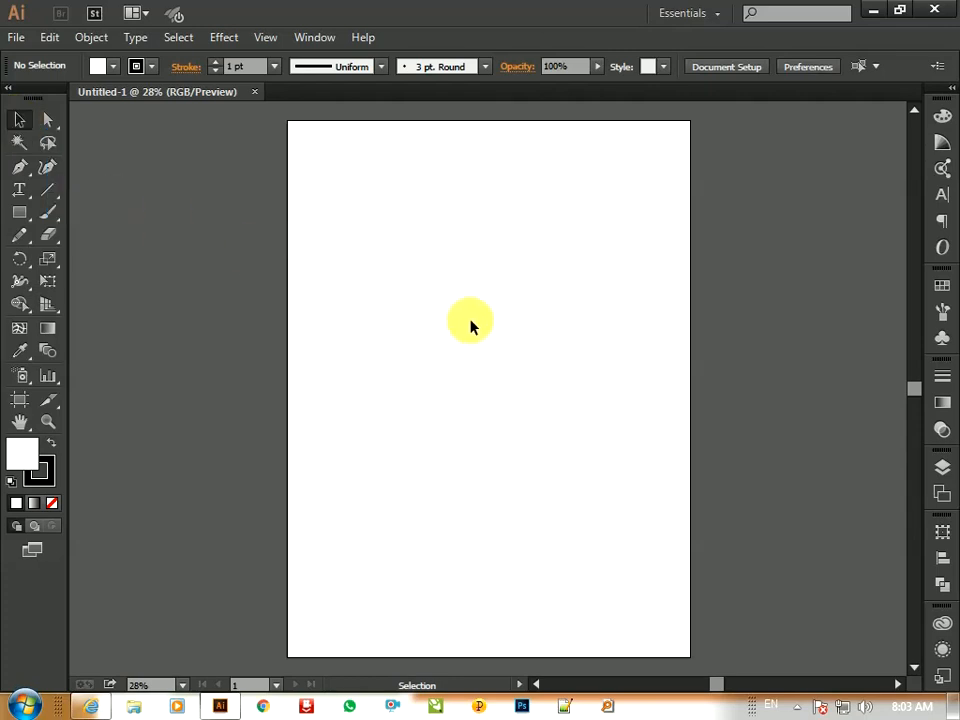
Draw a rectangle near the middle of the artboard and fill it with orange
click(19, 213)
drag(393, 303, 532, 421)
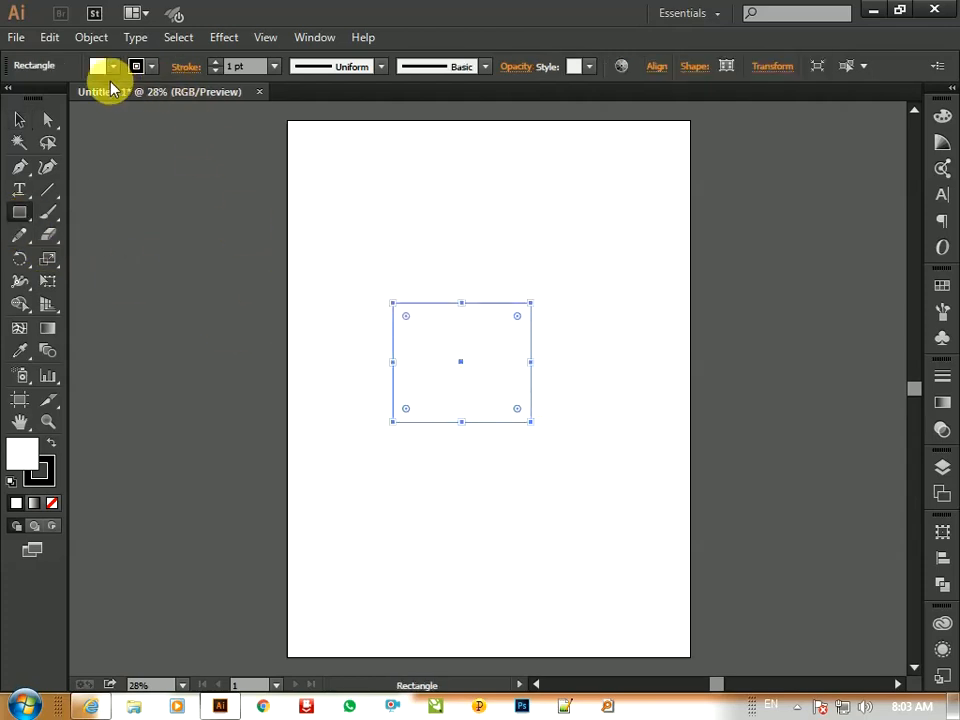
click(114, 69)
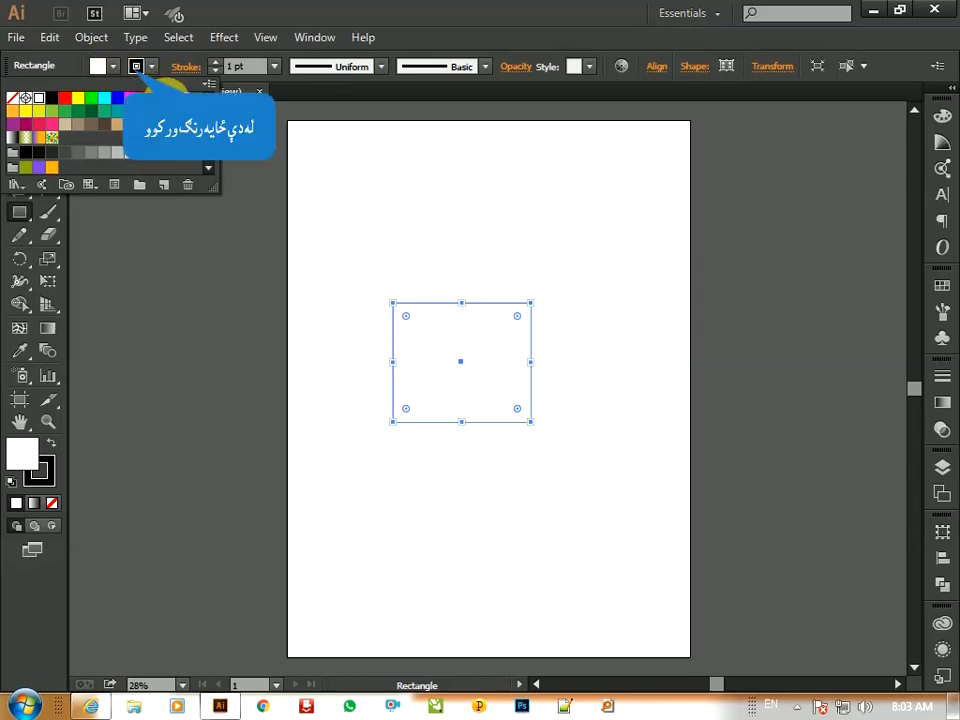
click(170, 97)
click(183, 97)
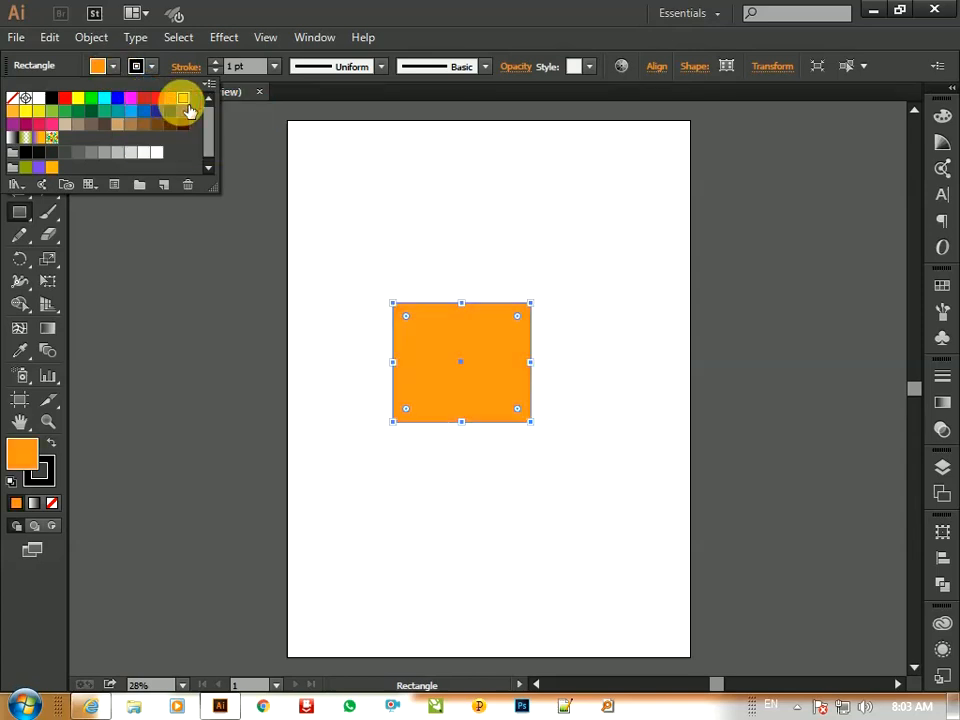
Set the rectangle's stroke weight to 10 pt and deselect it
click(151, 66)
click(151, 66)
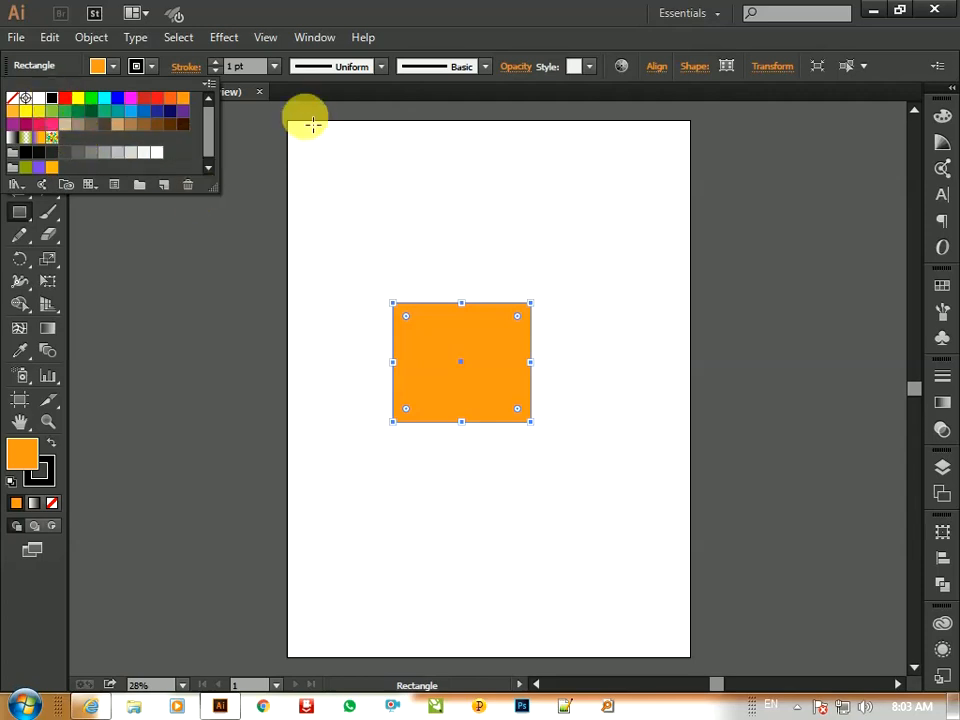
click(274, 66)
click(274, 66)
click(318, 334)
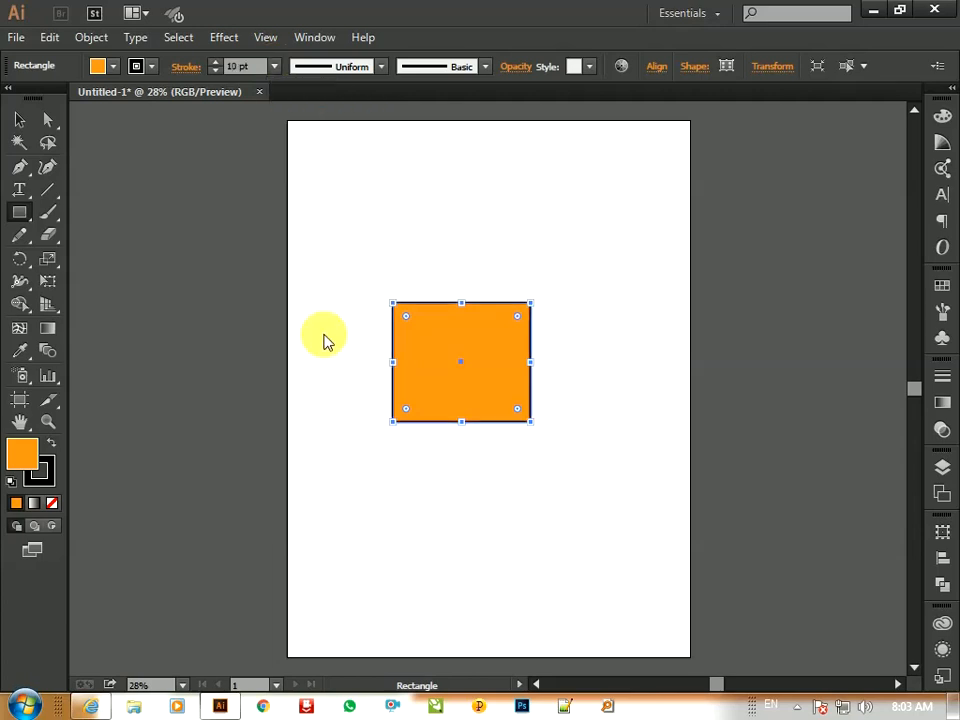
key(v)
click(621, 452)
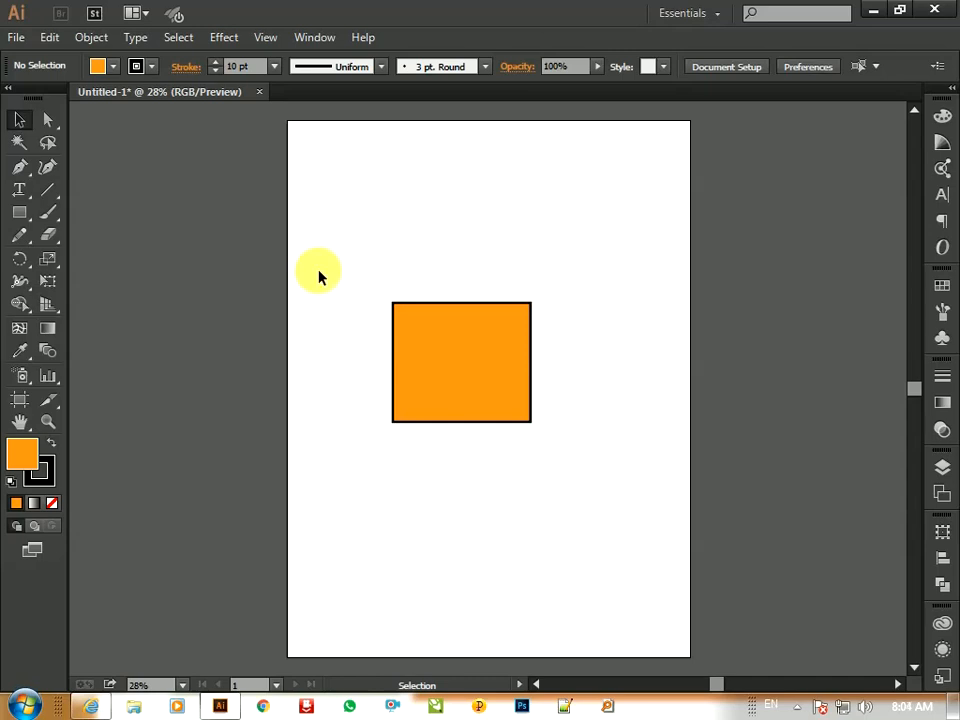
Select the orange rectangle with a marquee around it and again by picking it directly, clearing the selection each time
drag(318, 271, 616, 523)
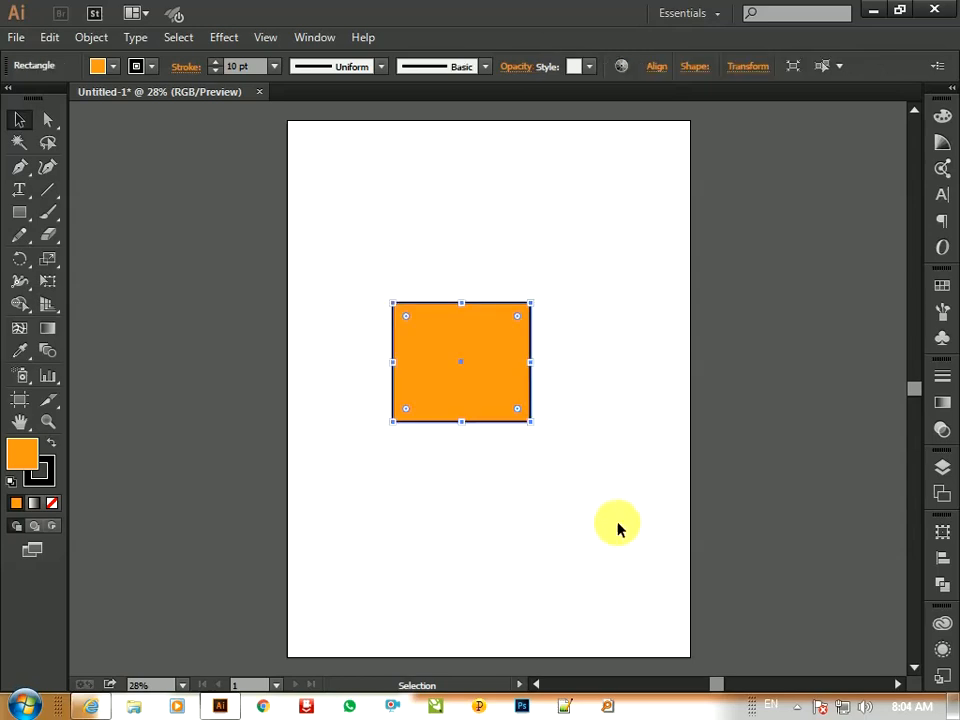
click(612, 346)
click(476, 368)
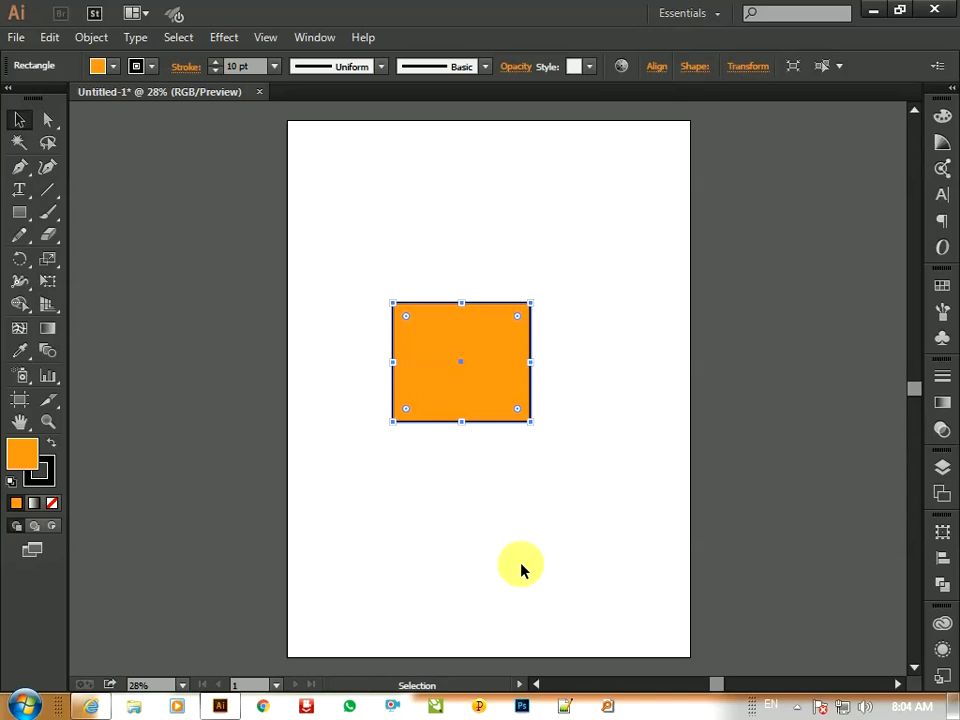
click(622, 523)
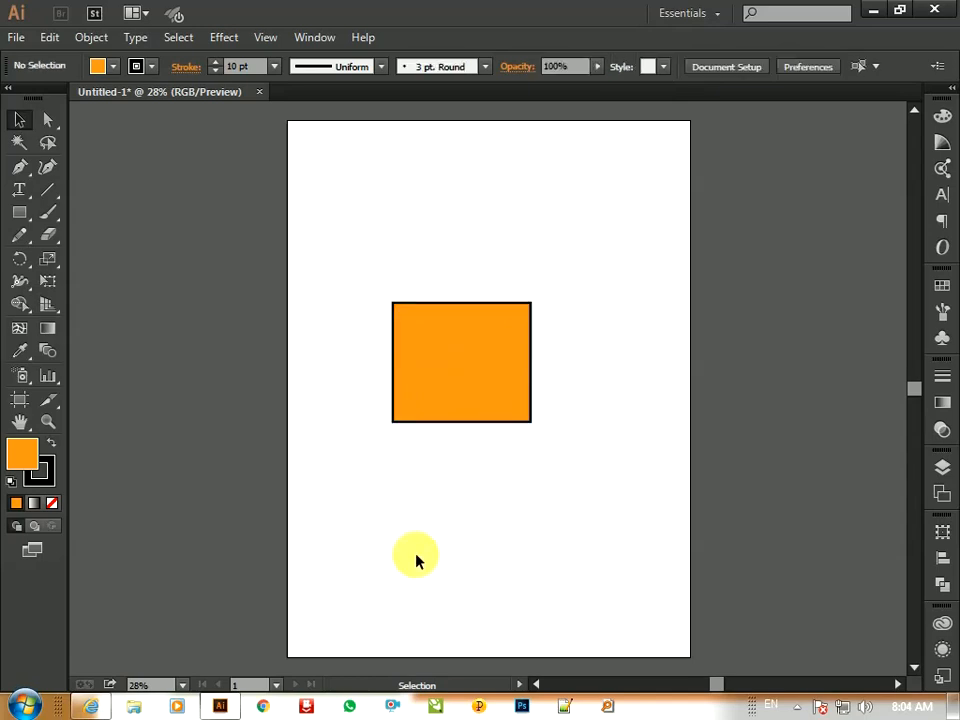
Select the rectangle, stretch it from its upper-right corner towards the artboard's right edge, and undo the resize
click(479, 383)
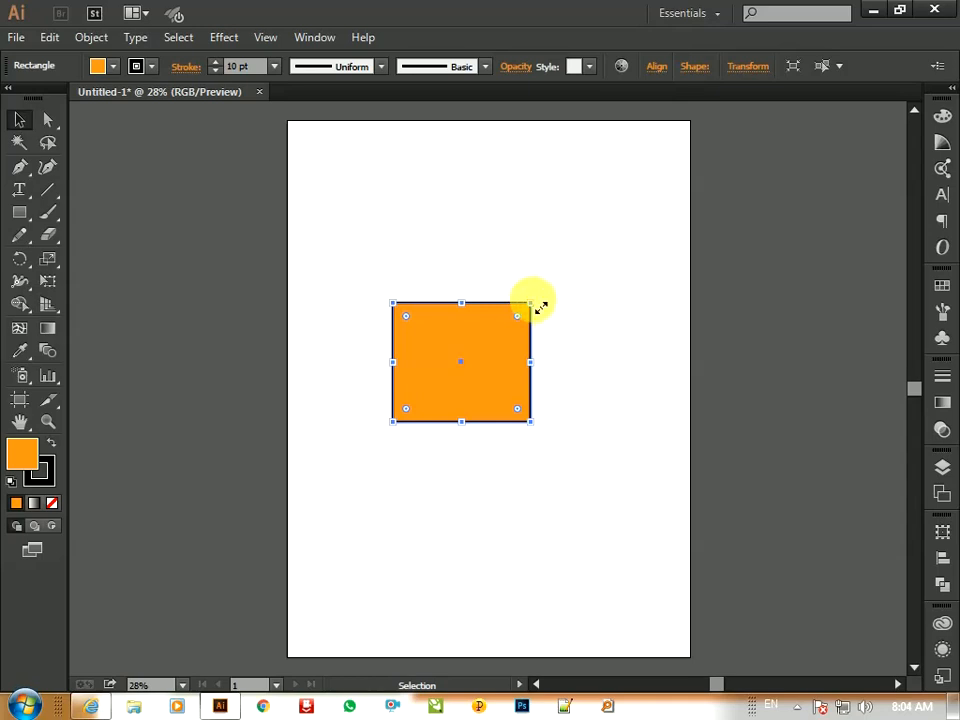
drag(541, 306, 692, 215)
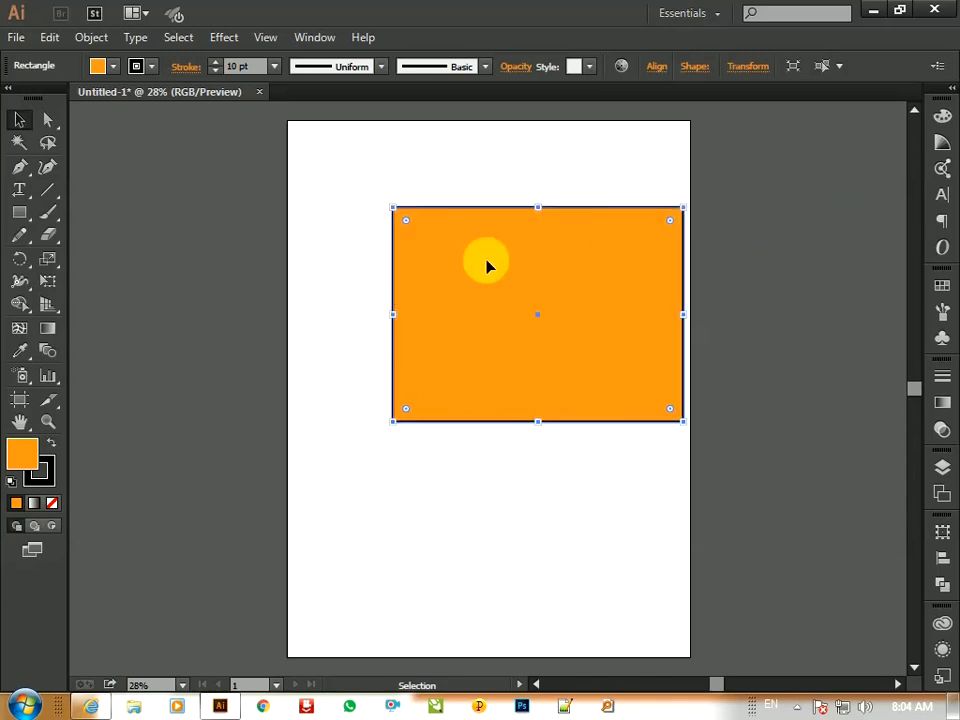
key(ctrl+z)
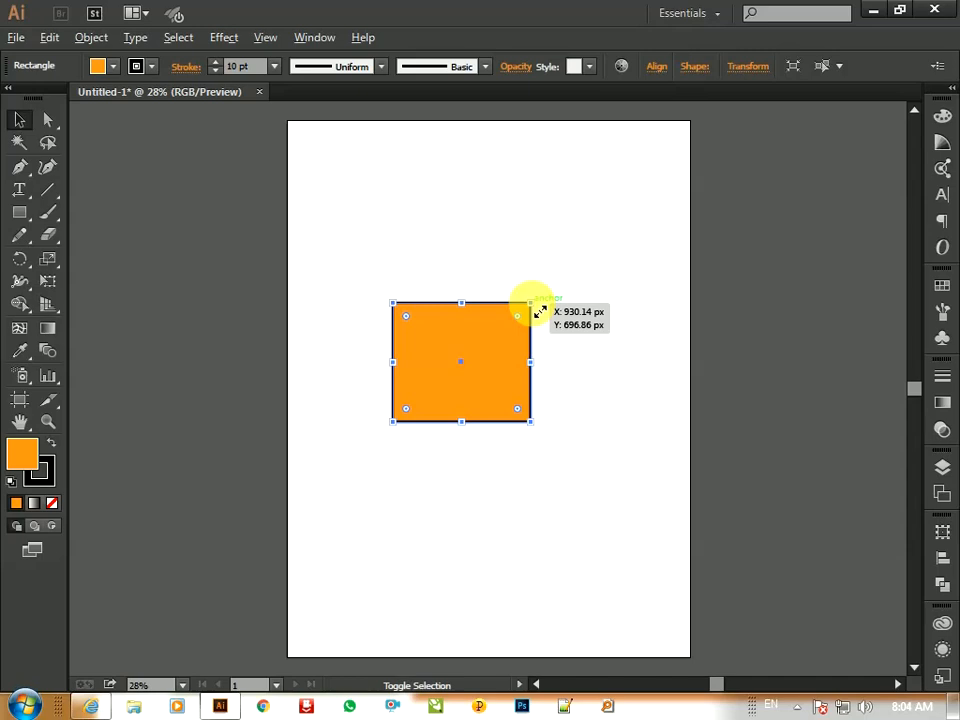
Scale the rectangle proportionally from its centre to about twice its size and deselect it
drag(540, 312, 607, 244)
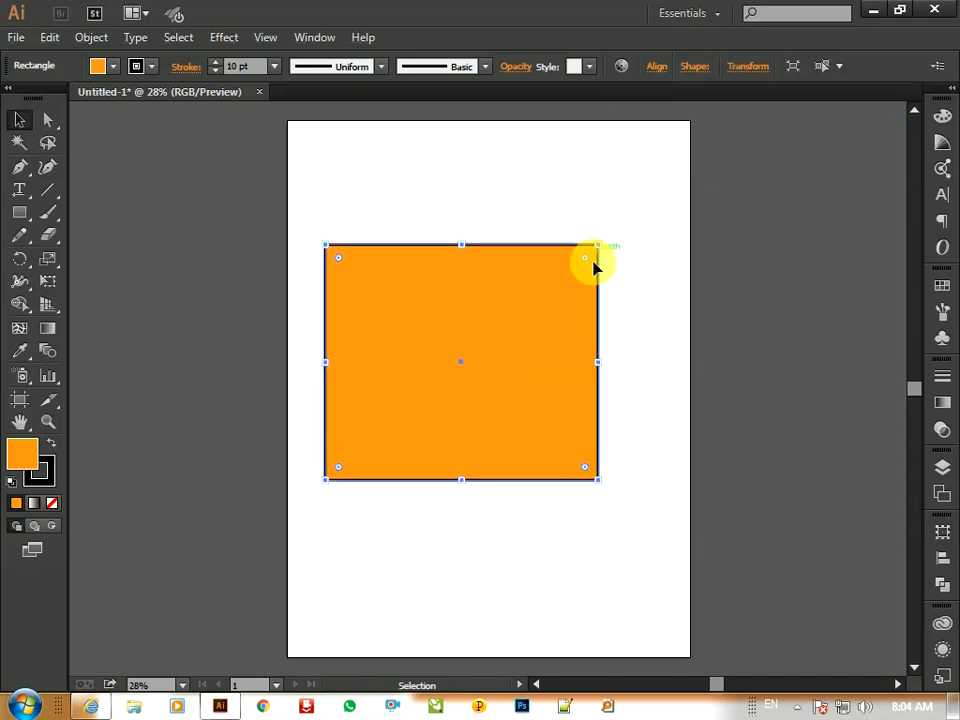
click(637, 312)
Move the rectangle to several spots on and past the artboard edges, ending in the middle of the artboard
drag(536, 310, 531, 228)
click(665, 303)
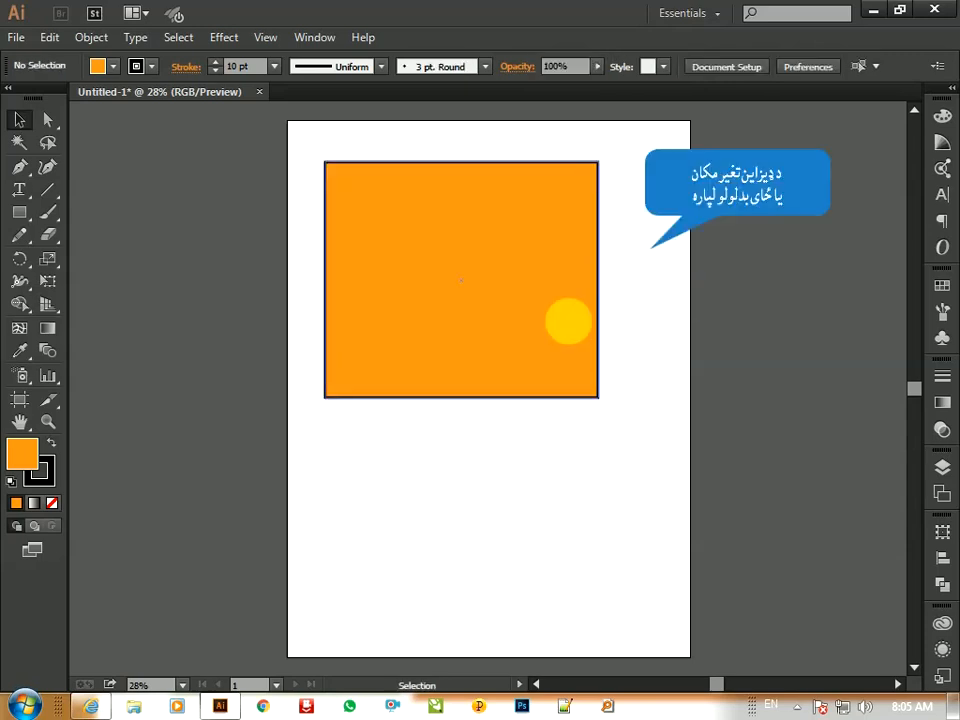
drag(536, 271, 476, 265)
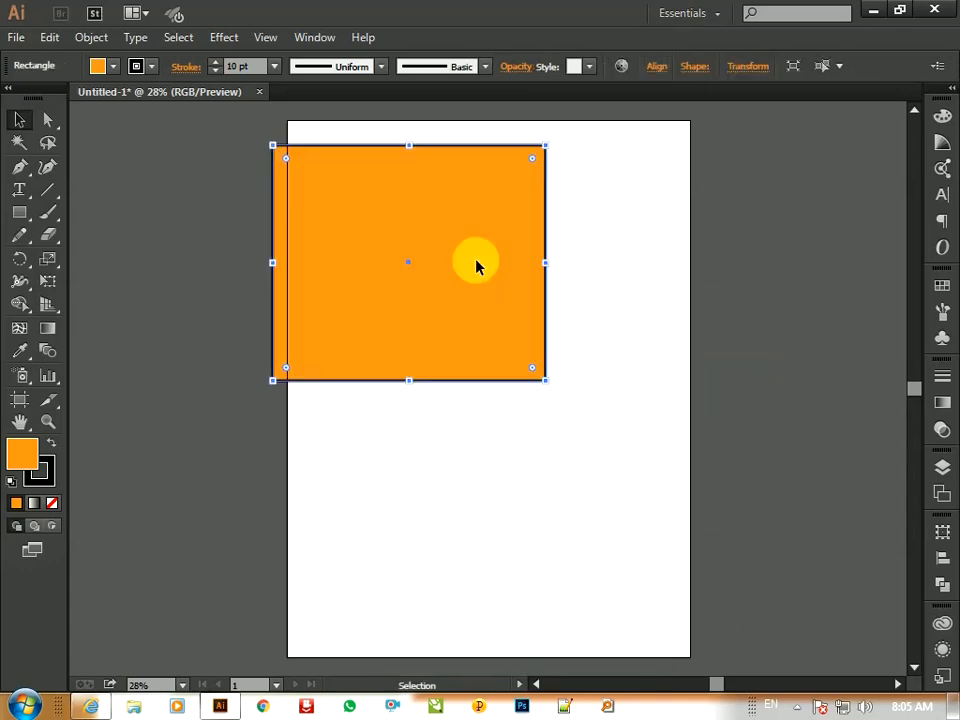
drag(439, 311, 699, 574)
click(760, 302)
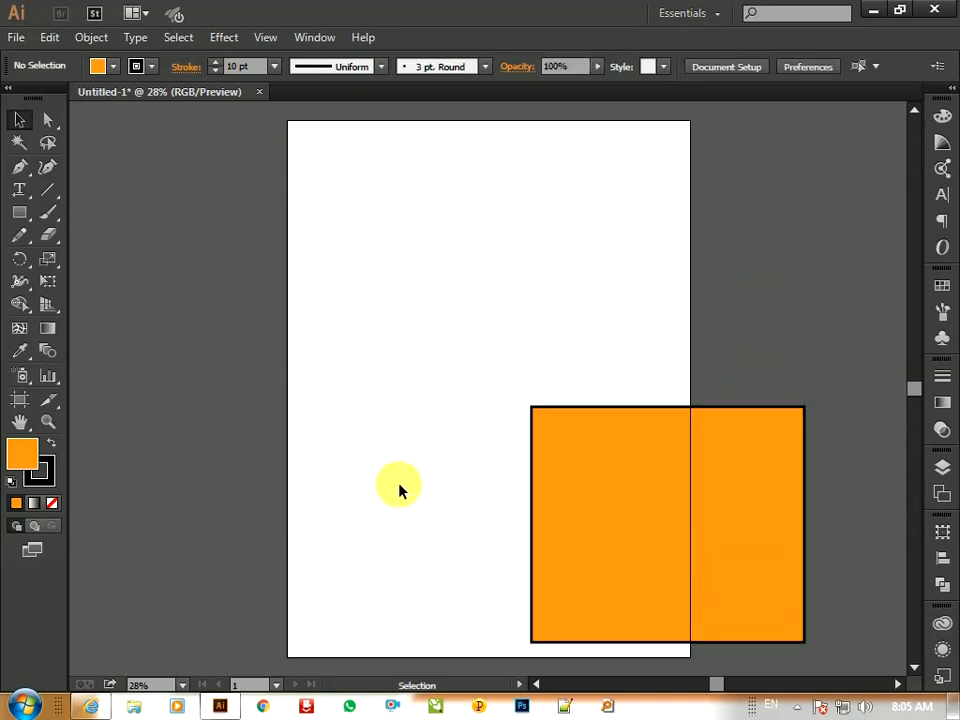
drag(588, 520, 427, 401)
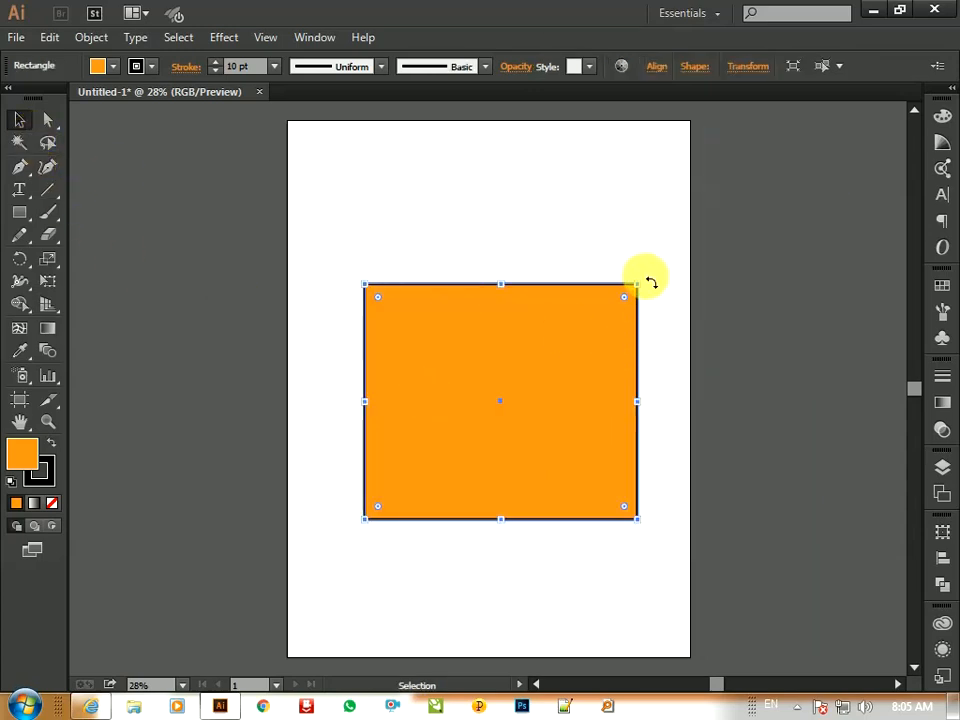
Rotate the rectangle freely and undo it, and rotate it 45 degrees counterclockwise and undo that too
drag(648, 283, 438, 280)
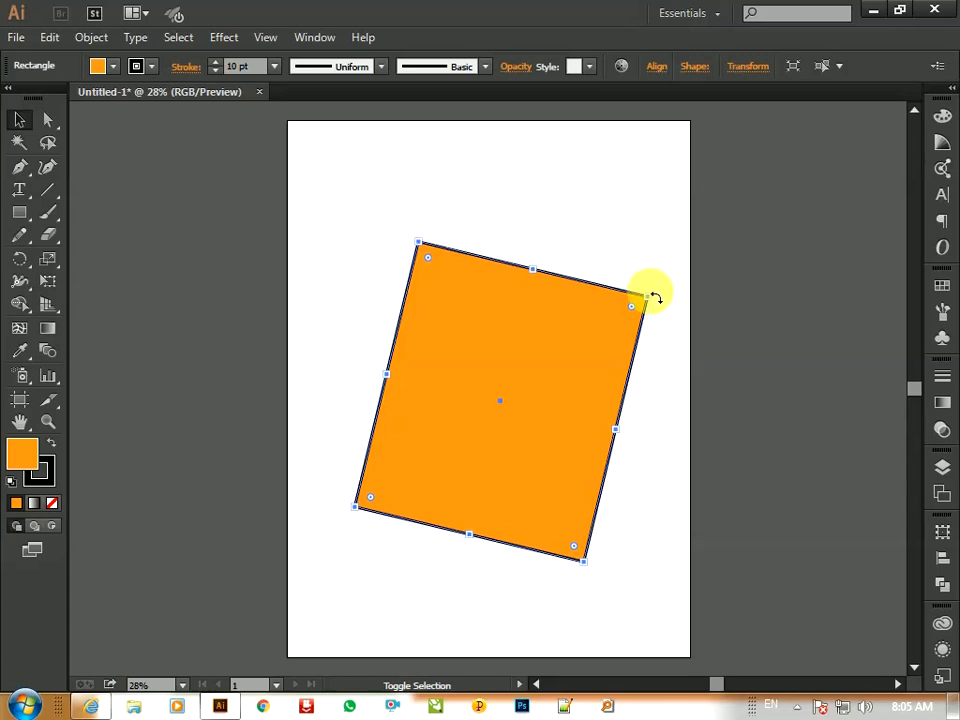
key(super)
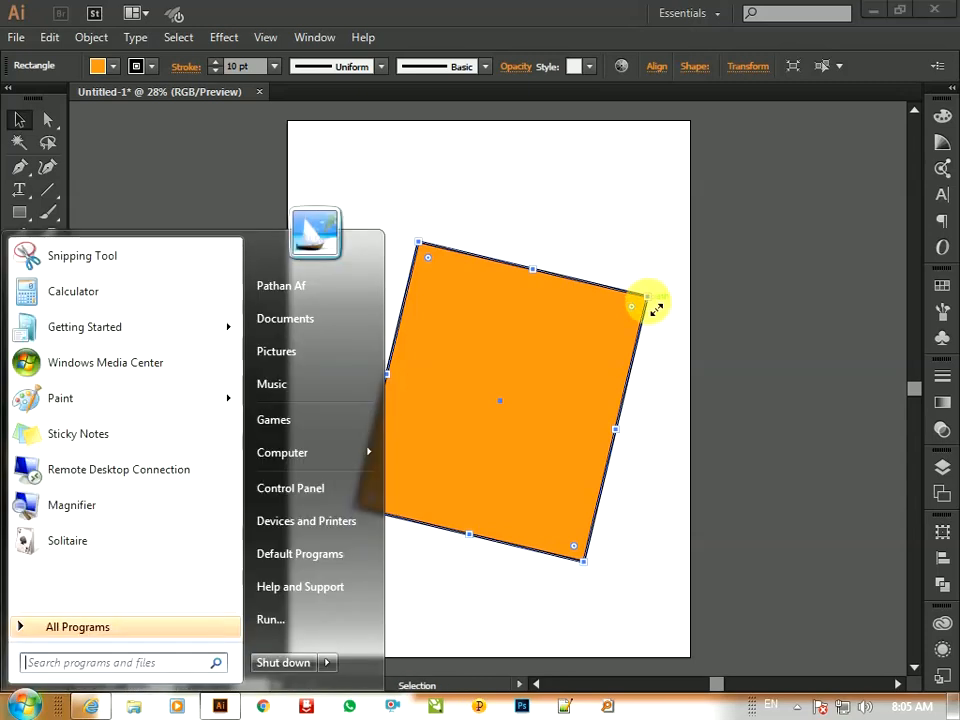
click(730, 375)
key(ctrl+z)
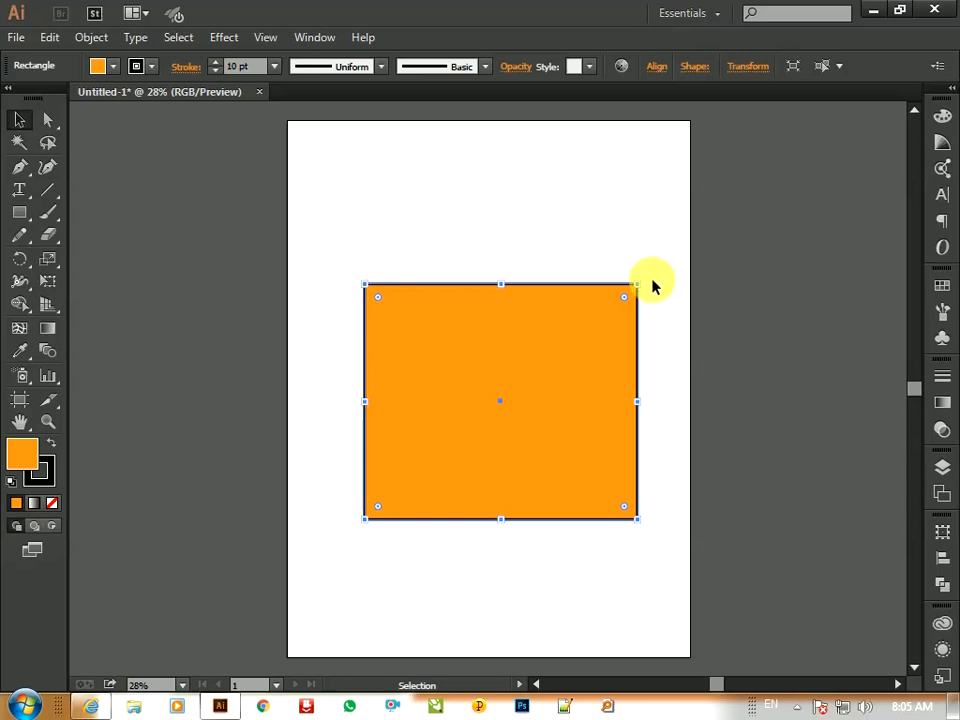
drag(646, 281, 546, 253)
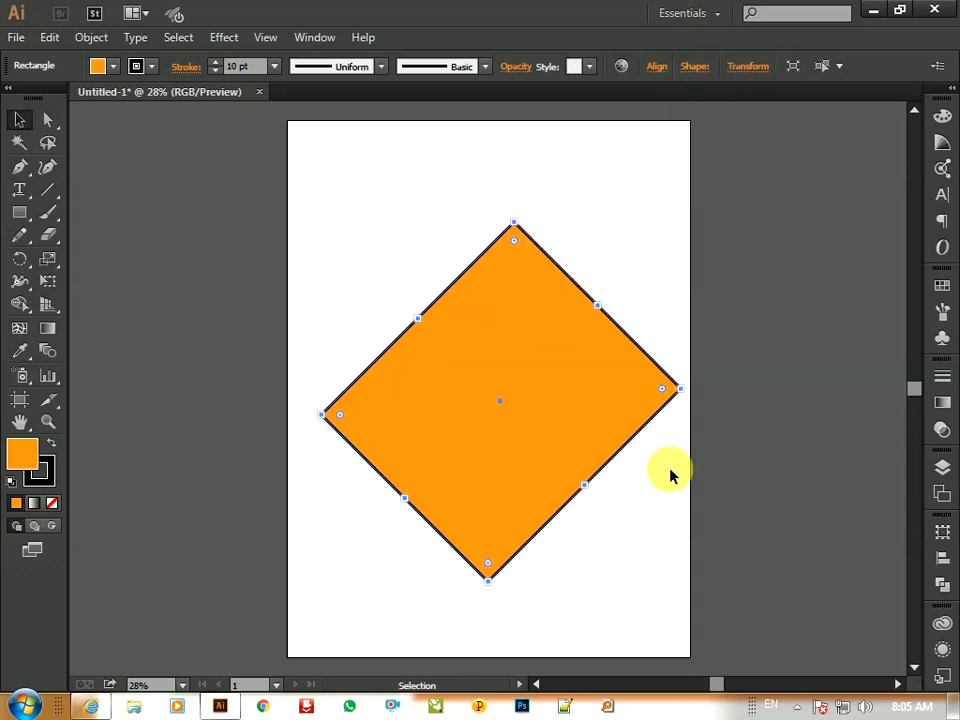
key(ctrl+z)
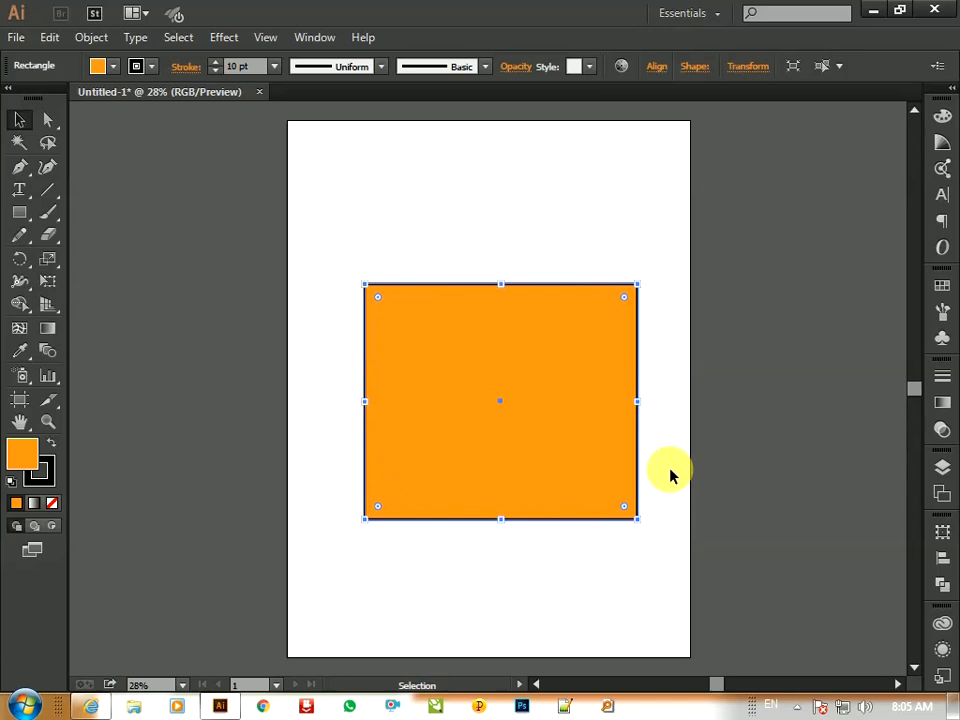
Shrink the rectangle proportionally to less than half its size, place it in the artboard's upper middle, and deselect it
click(640, 294)
click(636, 284)
drag(636, 284, 518, 252)
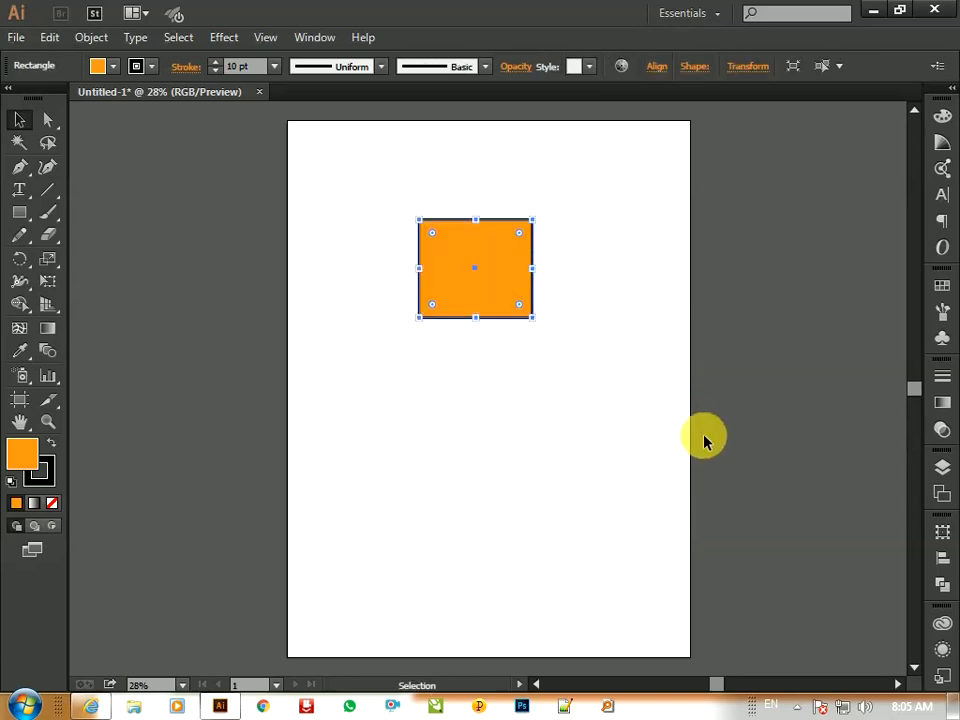
click(655, 424)
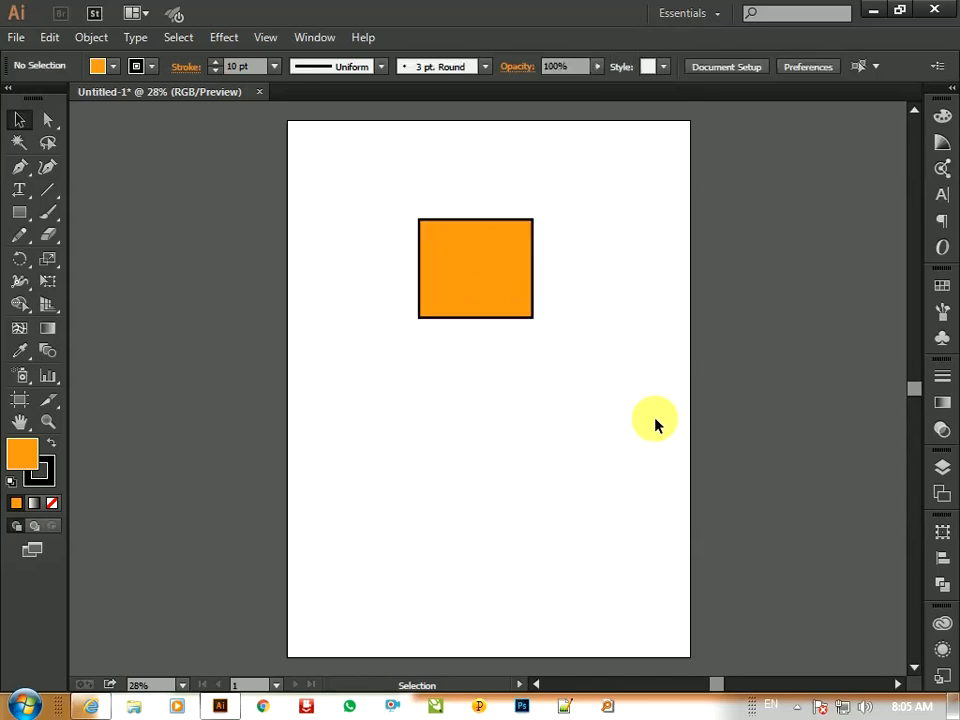
Place a copy of the rectangle below it and undo it, and shift the rectangle straight down and undo that move
click(481, 264)
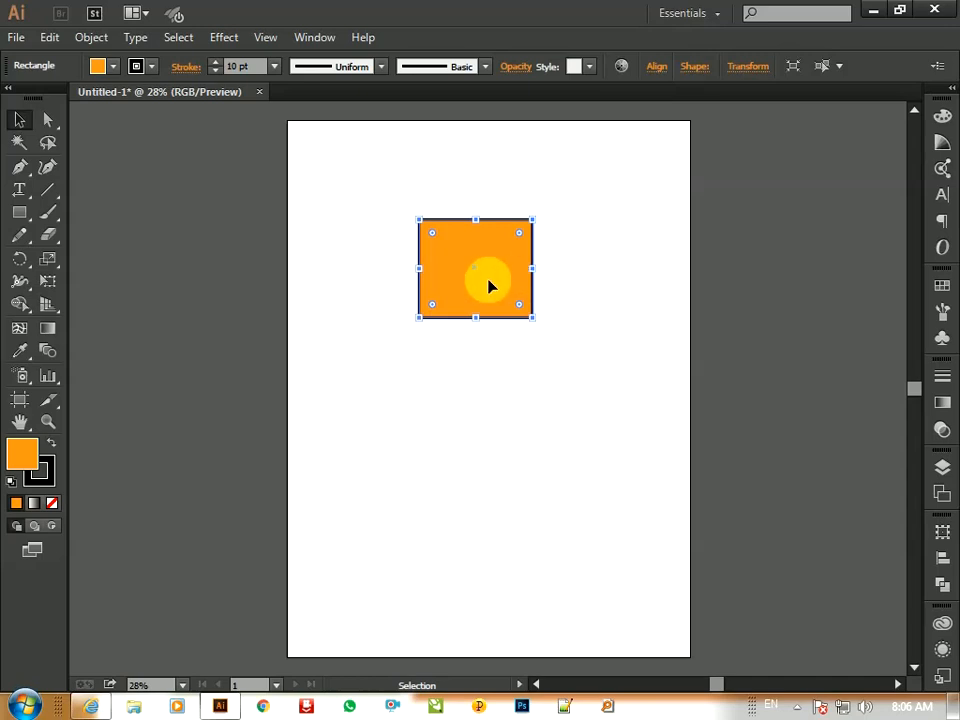
drag(506, 261, 558, 438)
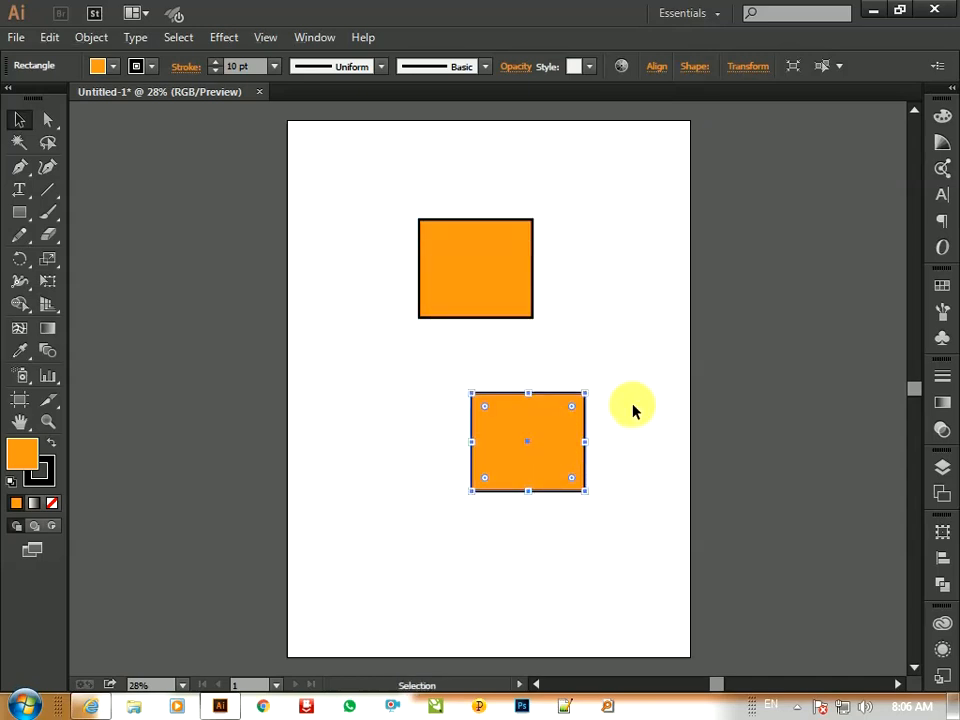
key(ctrl+z)
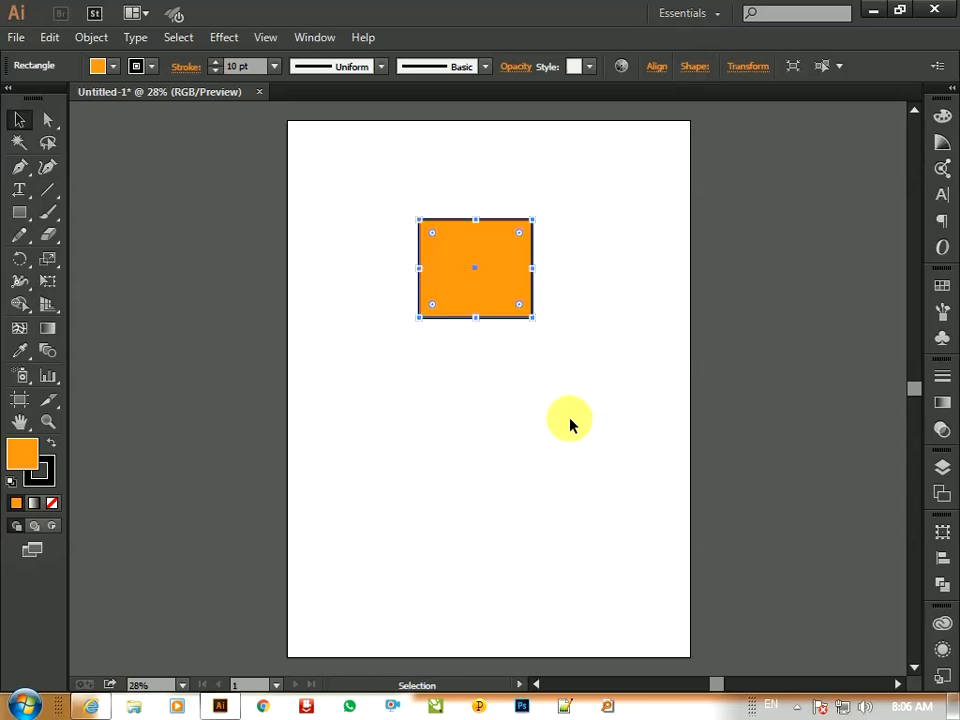
drag(515, 287, 510, 385)
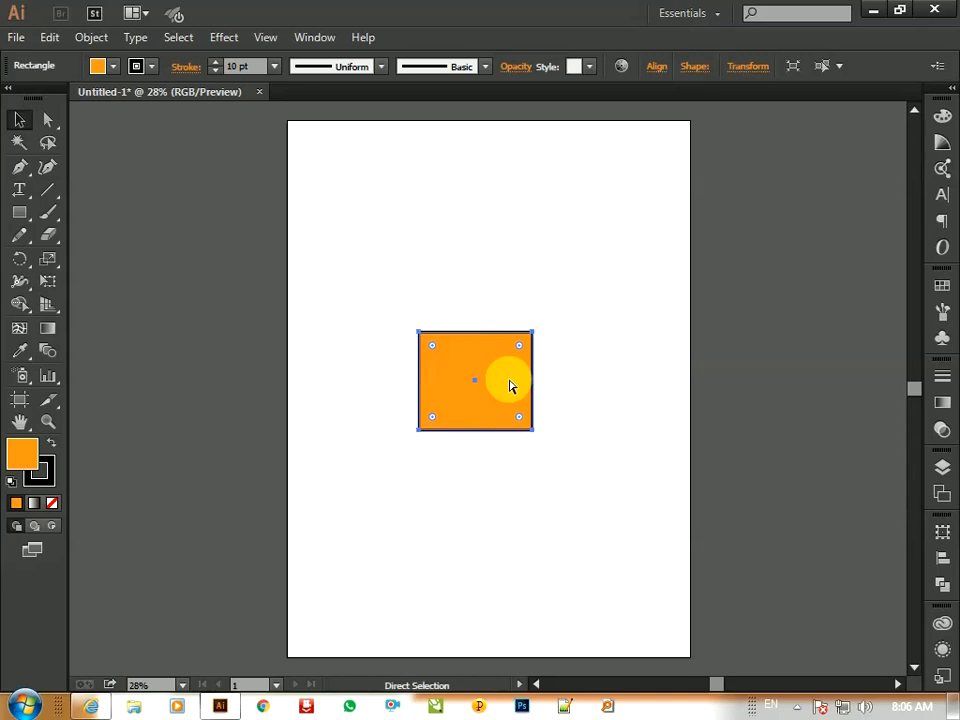
key(ctrl+z)
Duplicate the rectangle horizontally, placing the copy in line with the original at the artboard's right edge
shift+click(496, 300)
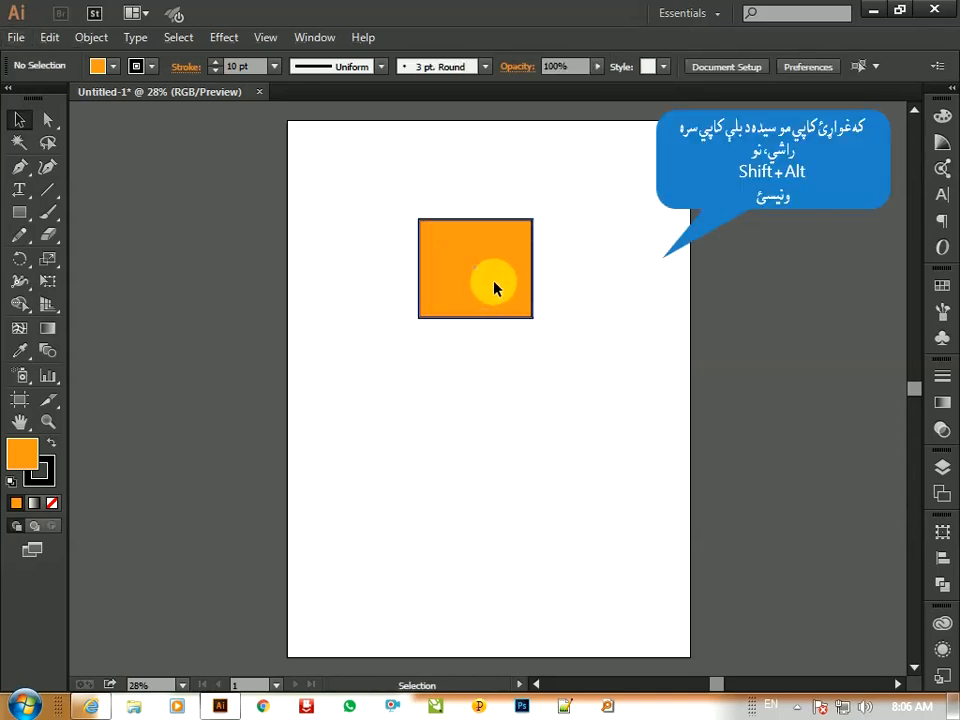
drag(495, 285, 487, 401)
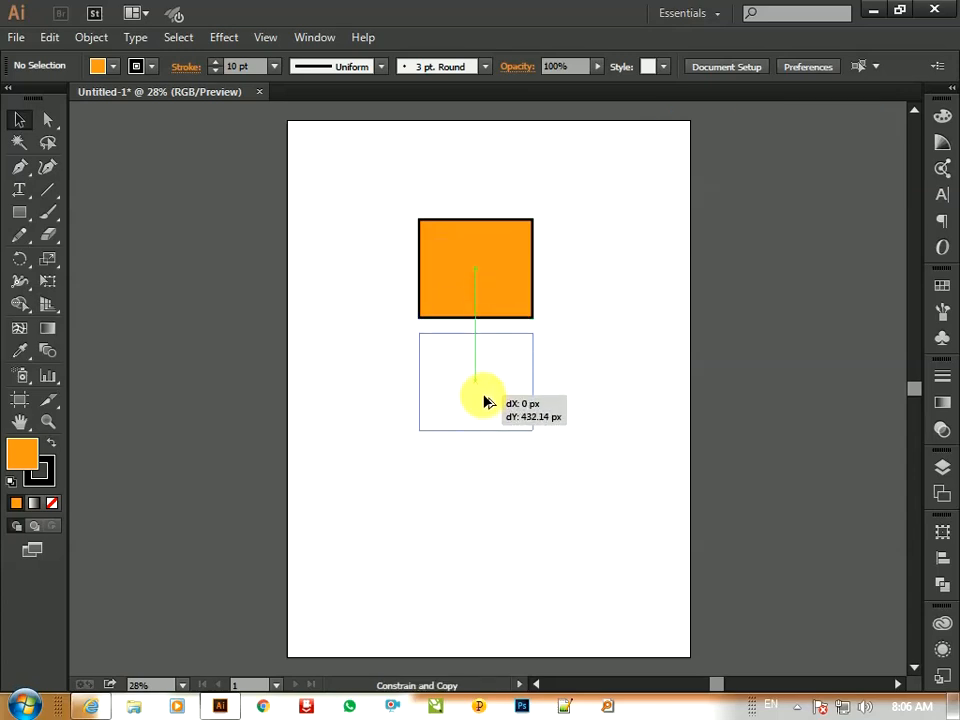
drag(486, 401, 546, 404)
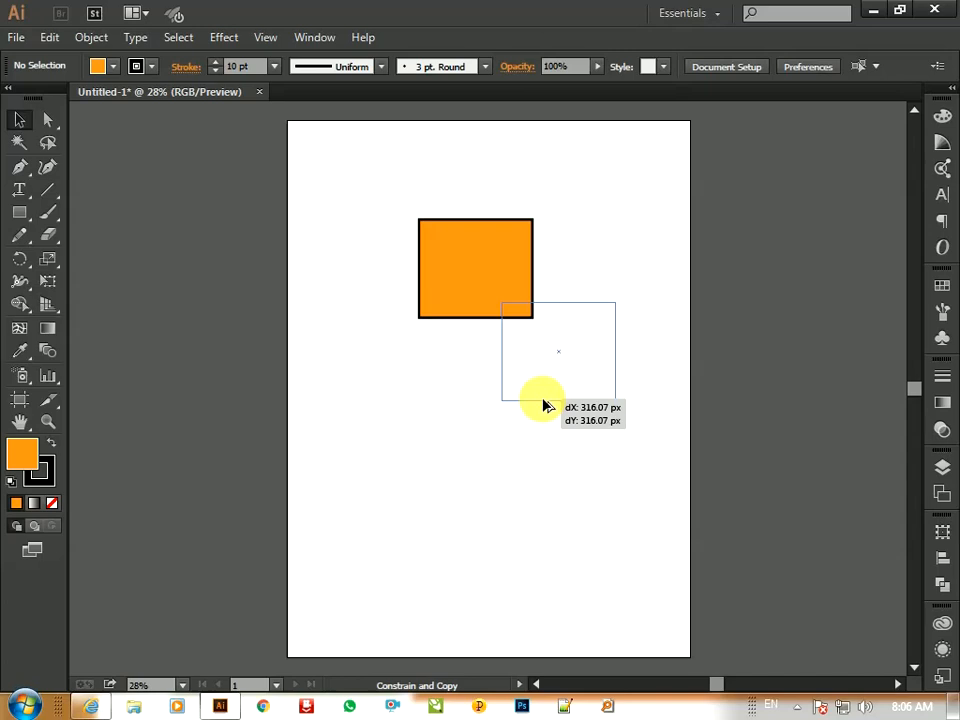
drag(546, 404, 648, 309)
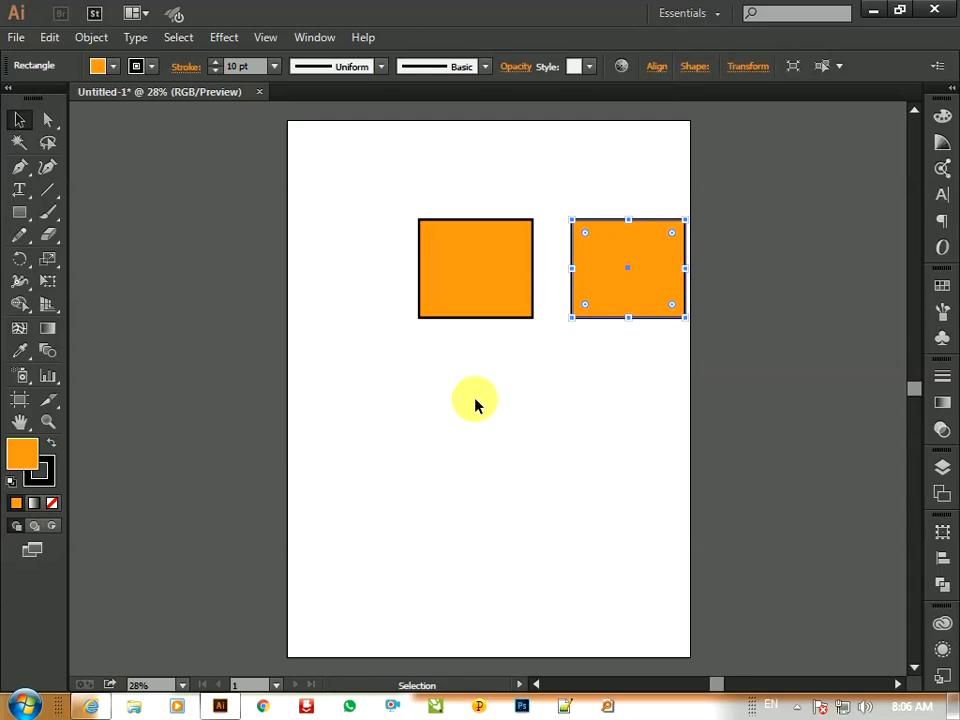
click(873, 9)
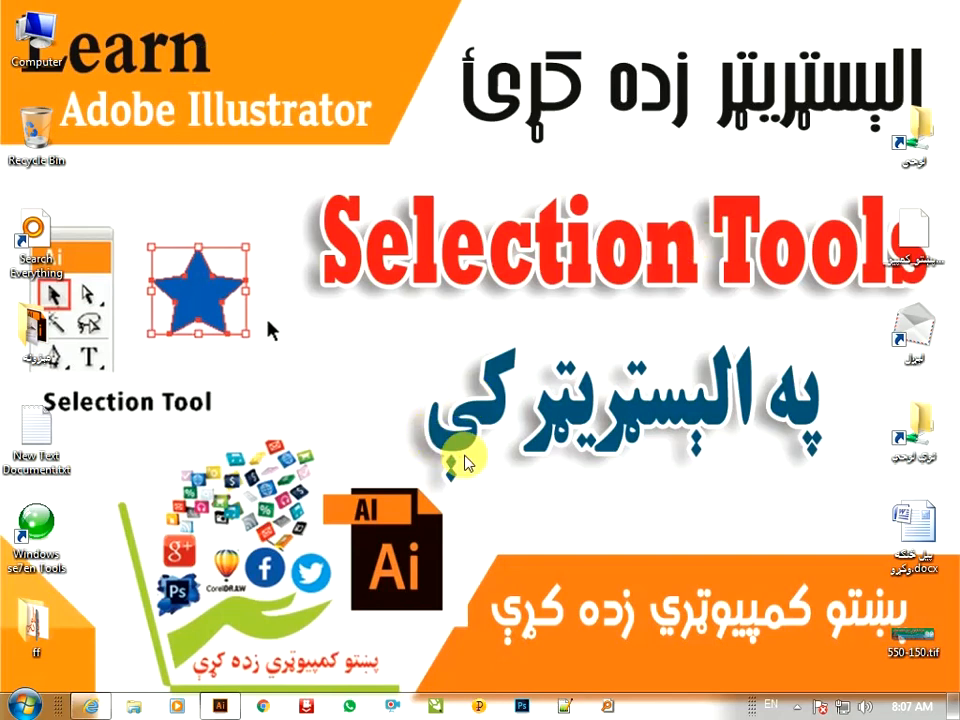
key(ctrl+F5)
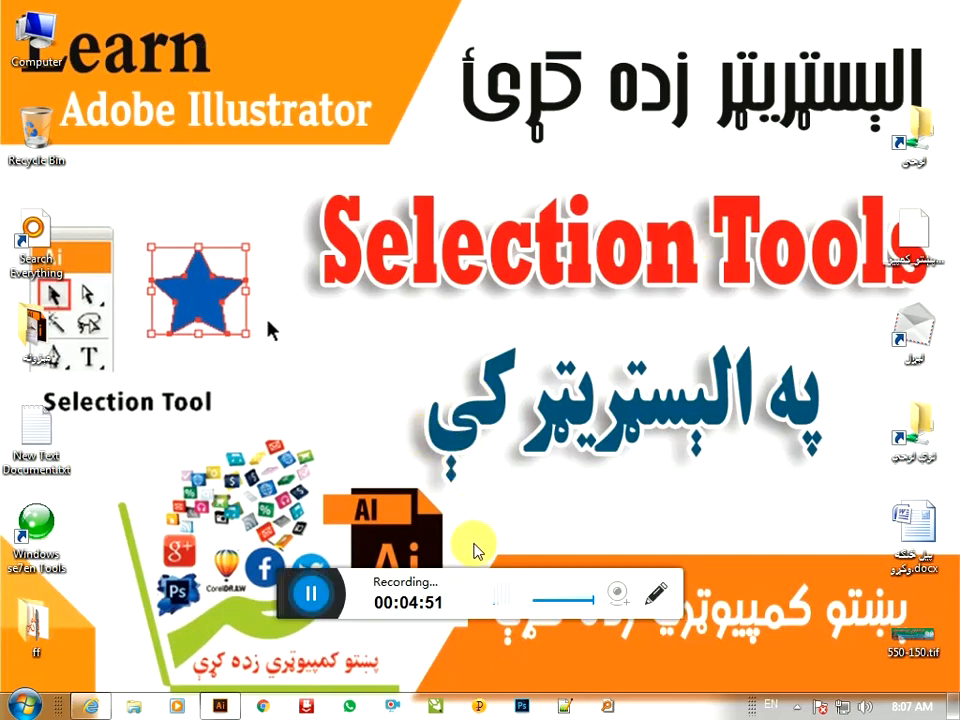